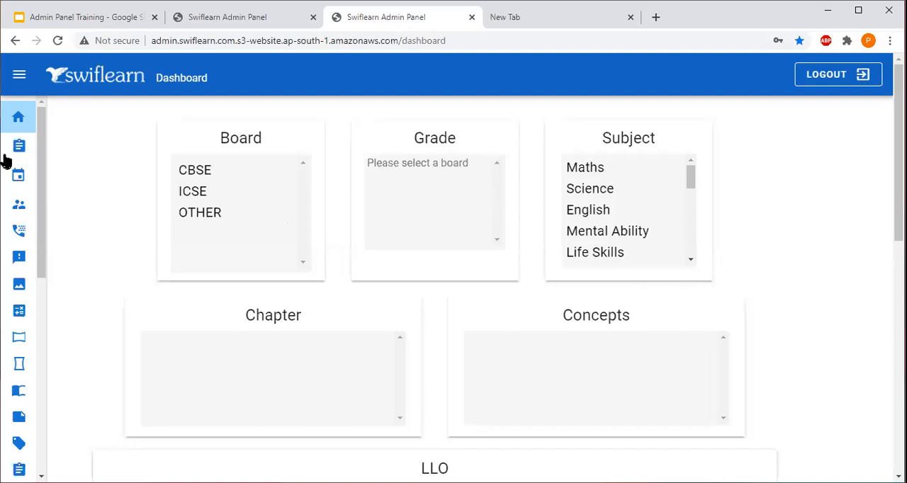
# Step: Open the list of future classes from the Class section of the admin panel
pyautogui.moveTo(19, 179)
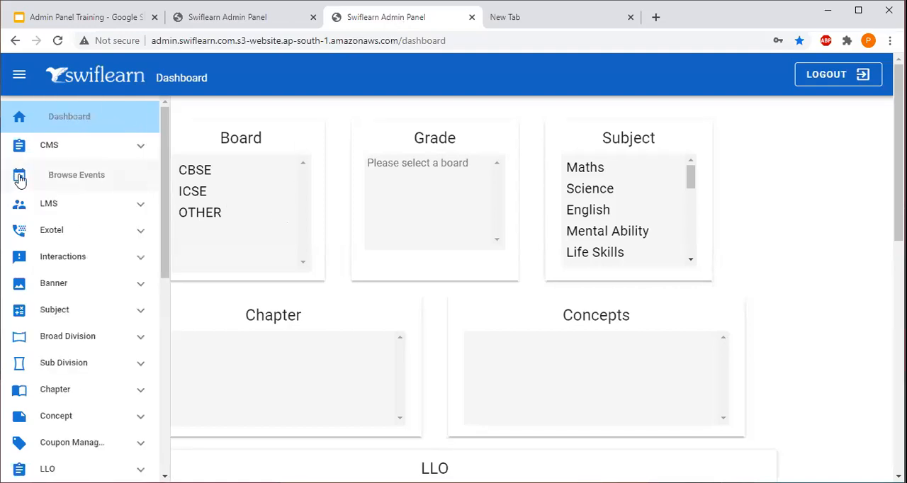
pyautogui.moveTo(161, 182); pyautogui.dragTo(155, 330)
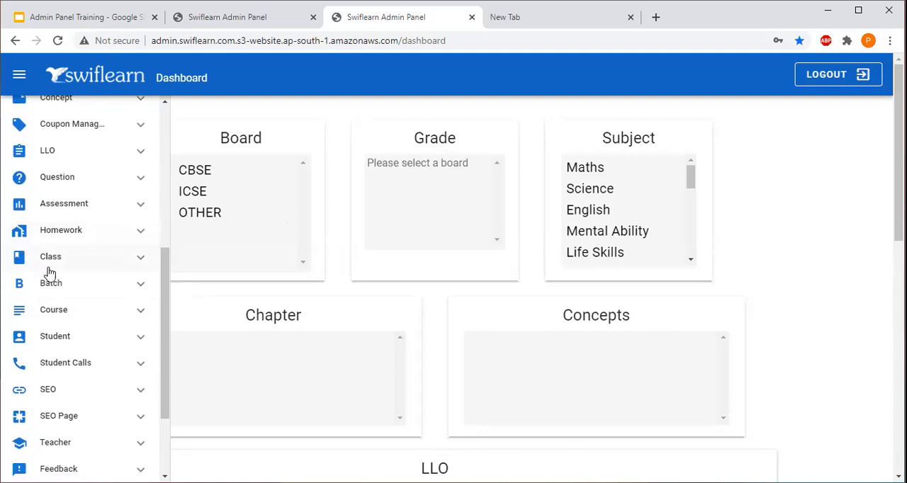
pyautogui.click(68, 258)
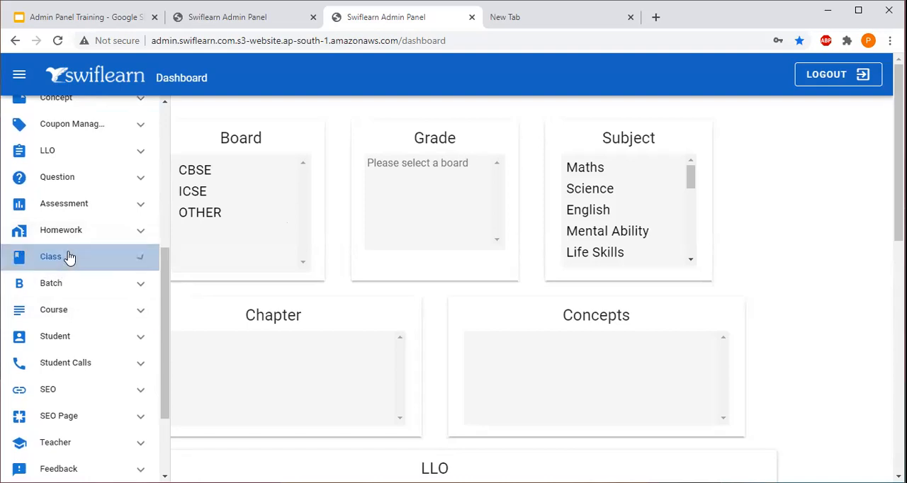
pyautogui.moveTo(161, 274); pyautogui.dragTo(161, 302)
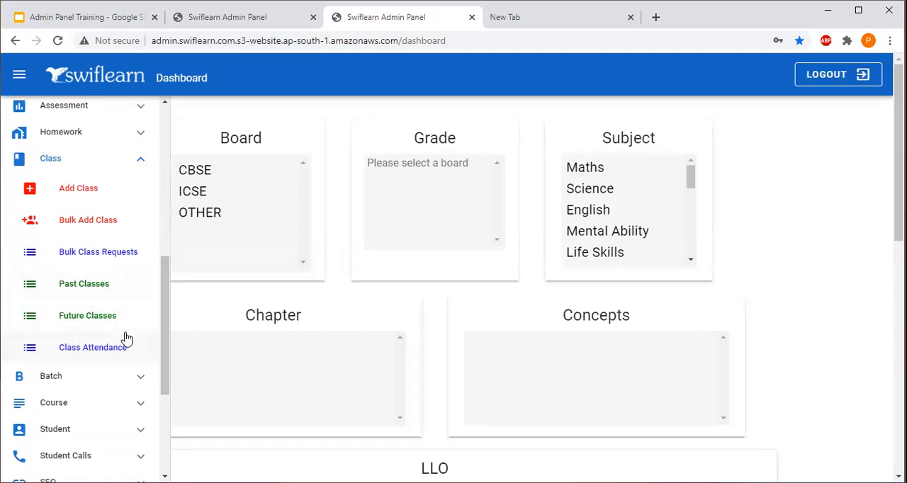
pyautogui.click(105, 315)
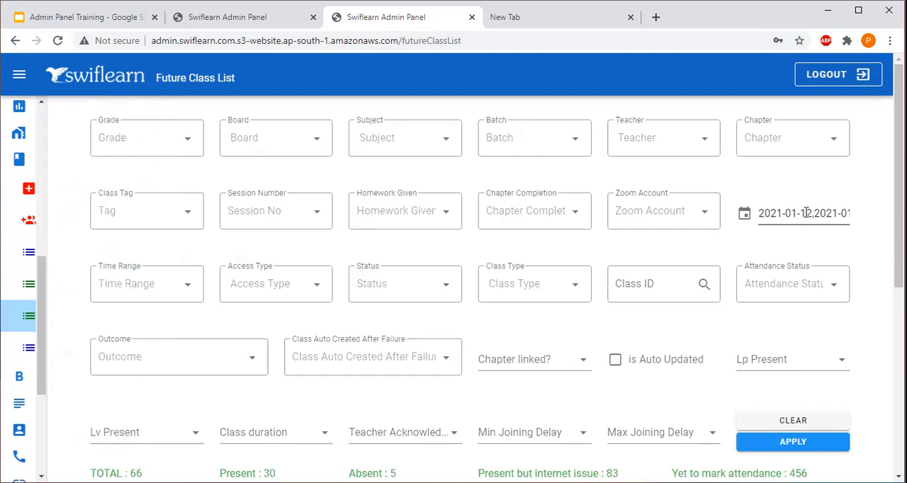
# Step: Filter the future class list with 13 January 2021 as both start and end date and apply the filter
pyautogui.click(806, 212)
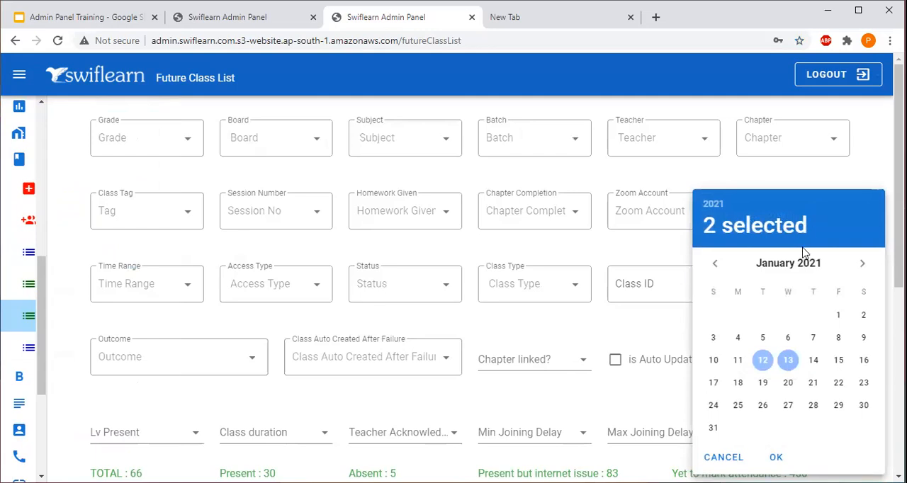
pyautogui.click(790, 362)
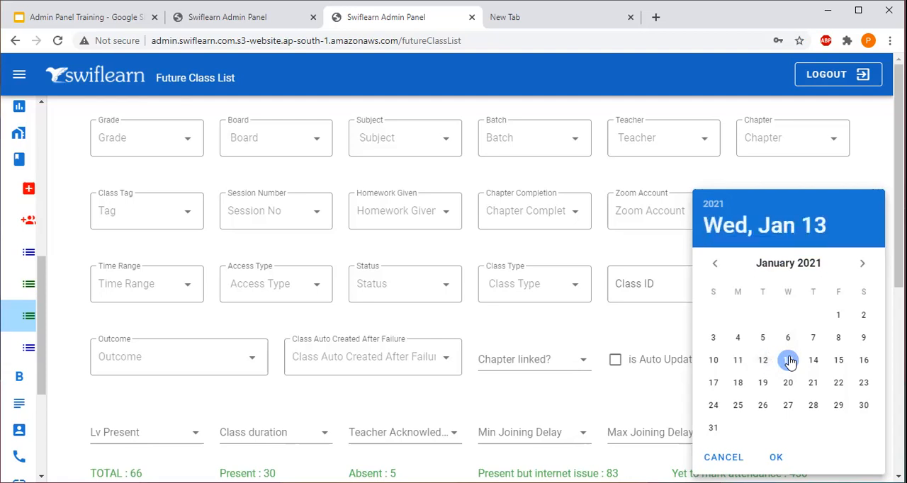
pyautogui.click(789, 362)
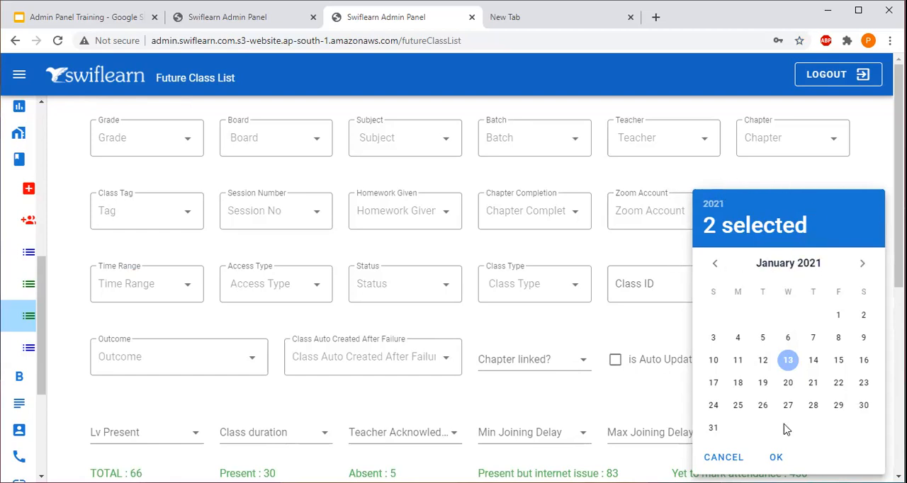
pyautogui.click(775, 459)
pyautogui.click(774, 458)
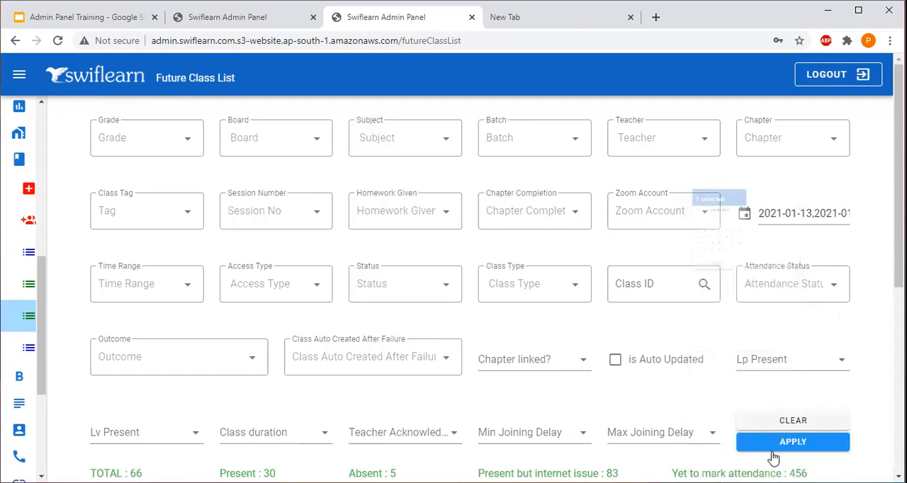
pyautogui.click(780, 445)
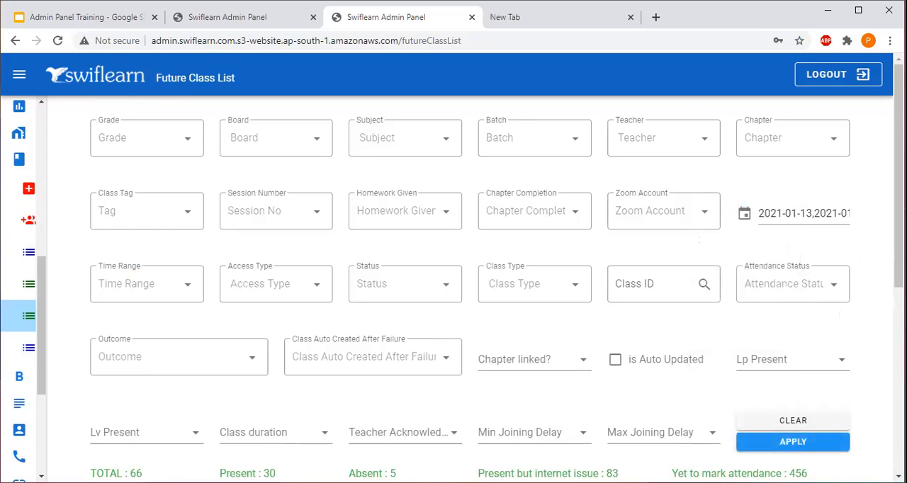
# Step: Open the attendees list of the "Number Systems - 4" class on 13 January for editing
pyautogui.scroll(-5, 453, 283)
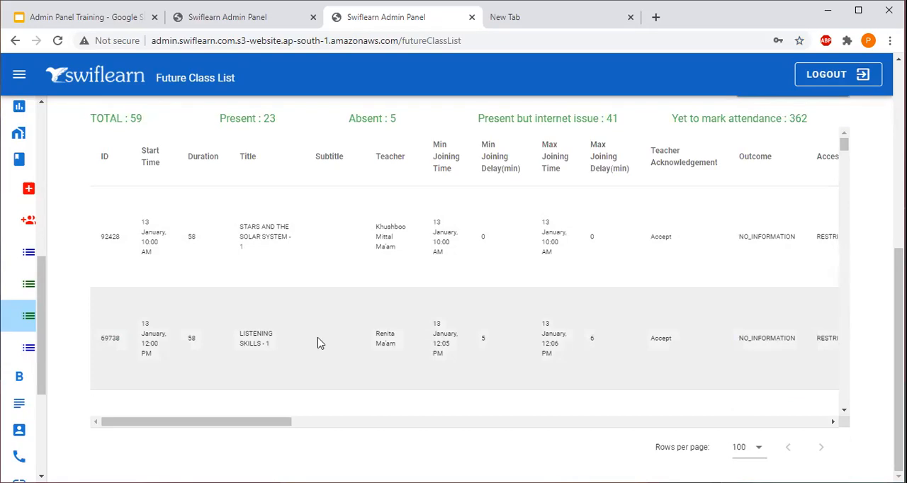
pyautogui.scroll(-2, 318, 343)
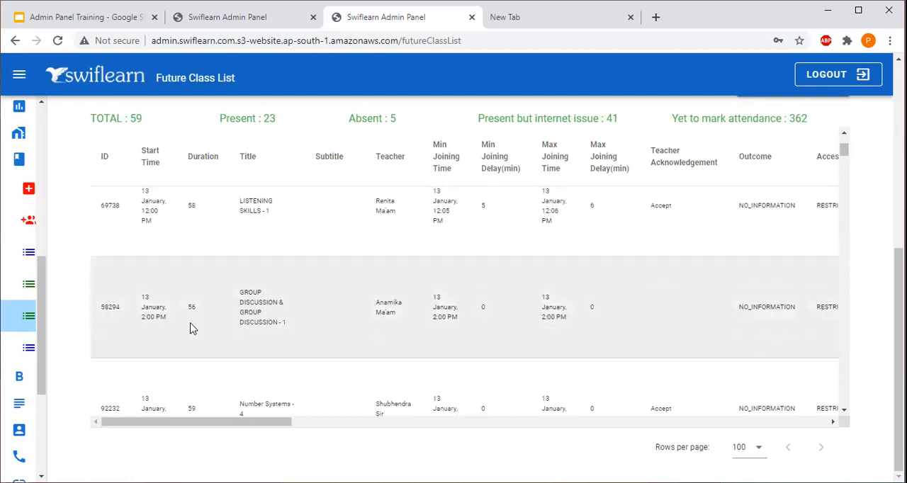
pyautogui.hscroll(5, 191, 328)
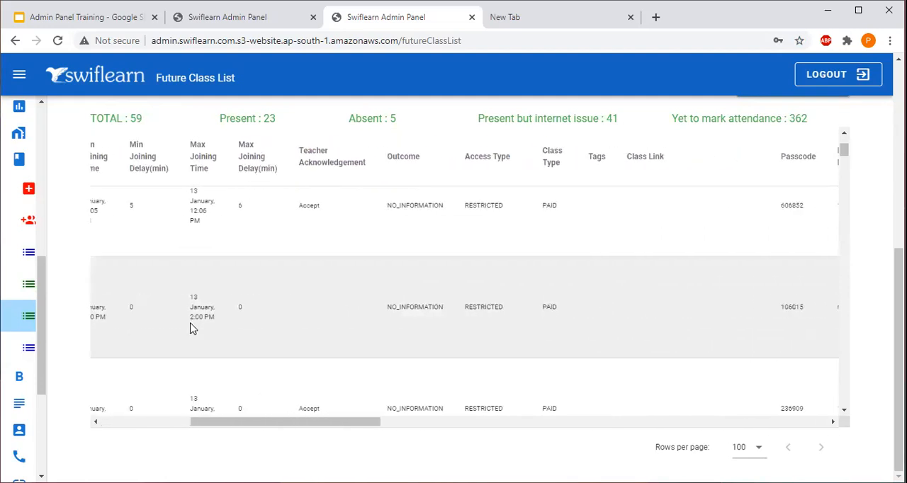
pyautogui.hscroll(15, 191, 328)
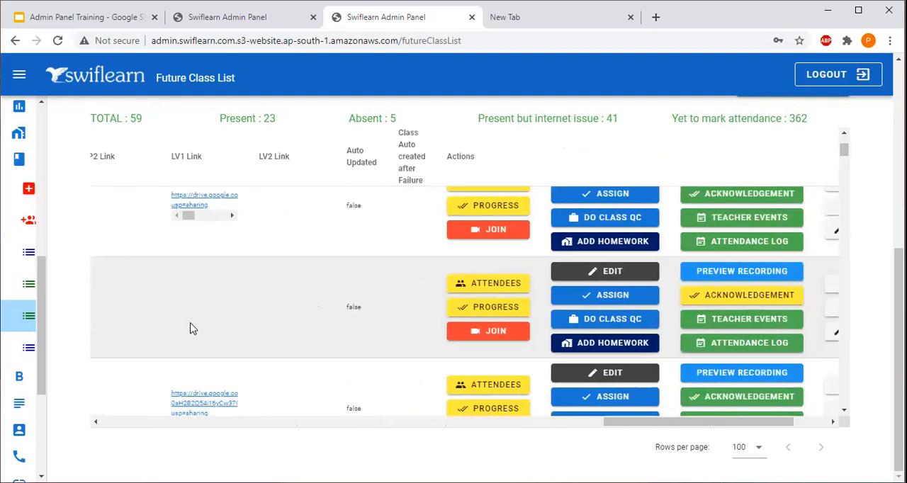
pyautogui.hscroll(2, 192, 328)
pyautogui.scroll(-2, 192, 328)
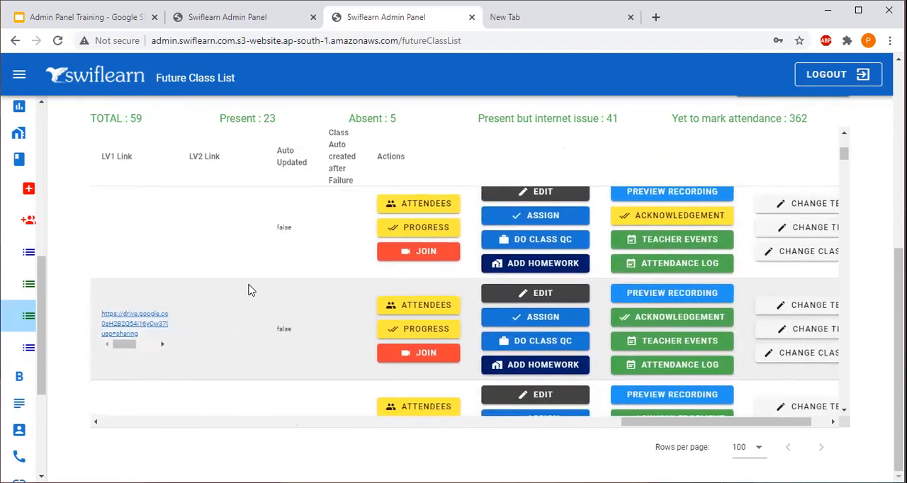
pyautogui.hscroll(1, 314, 267)
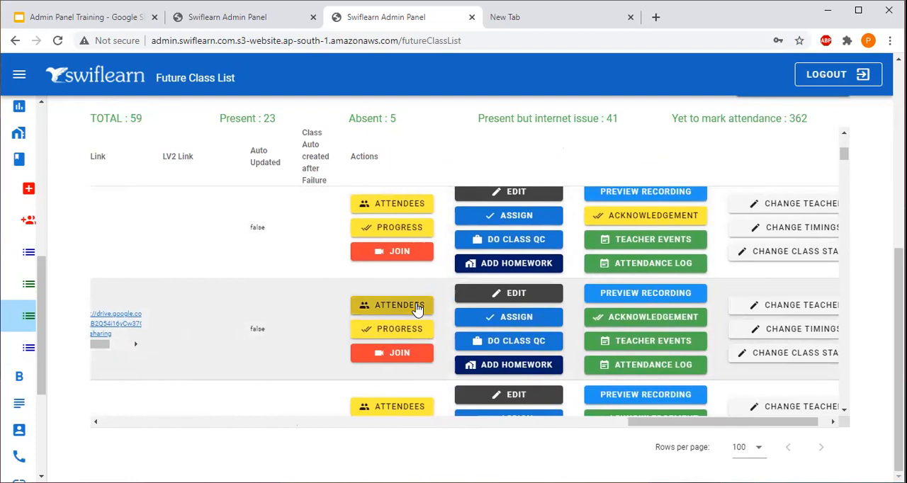
pyautogui.click(418, 309)
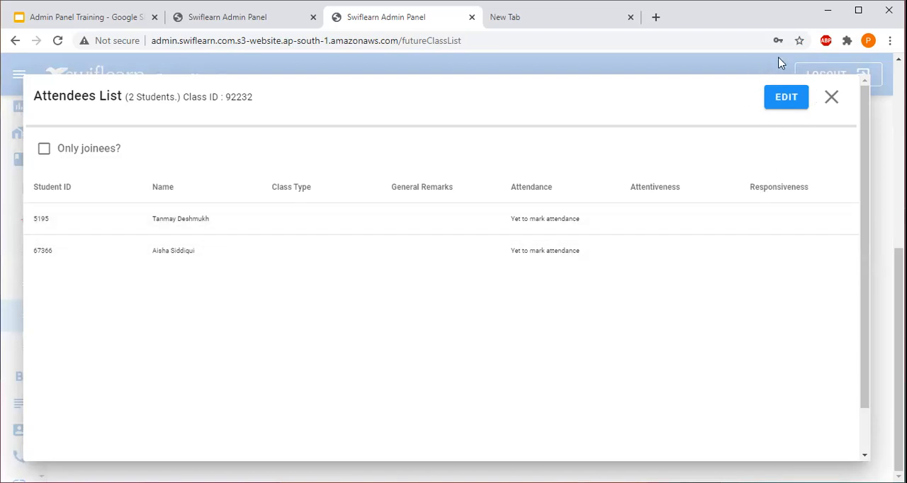
pyautogui.click(792, 100)
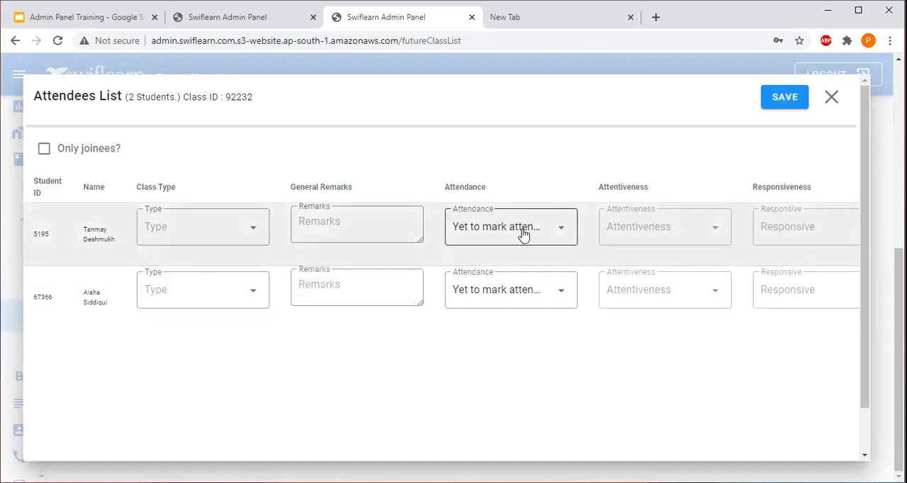
# Step: Mark the first student's attendance as Present, with attentiveness HIGH and responsiveness MODERATE
pyautogui.click(523, 235)
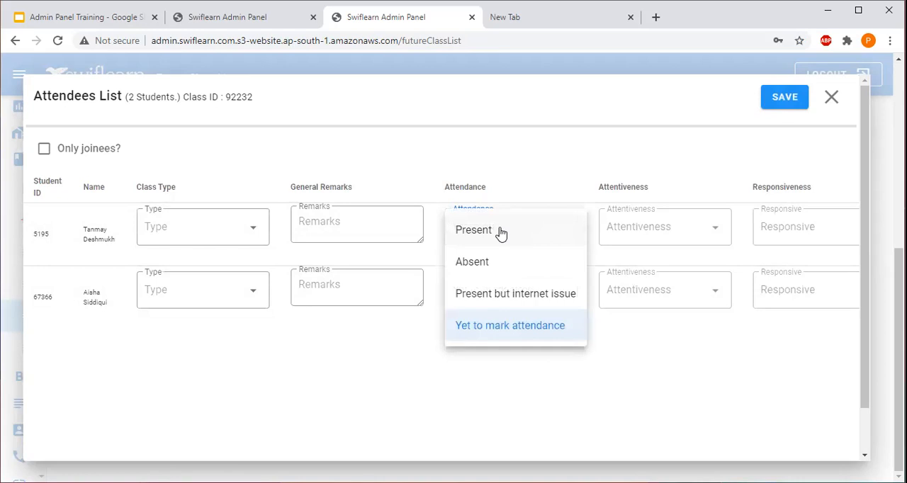
pyautogui.click(501, 232)
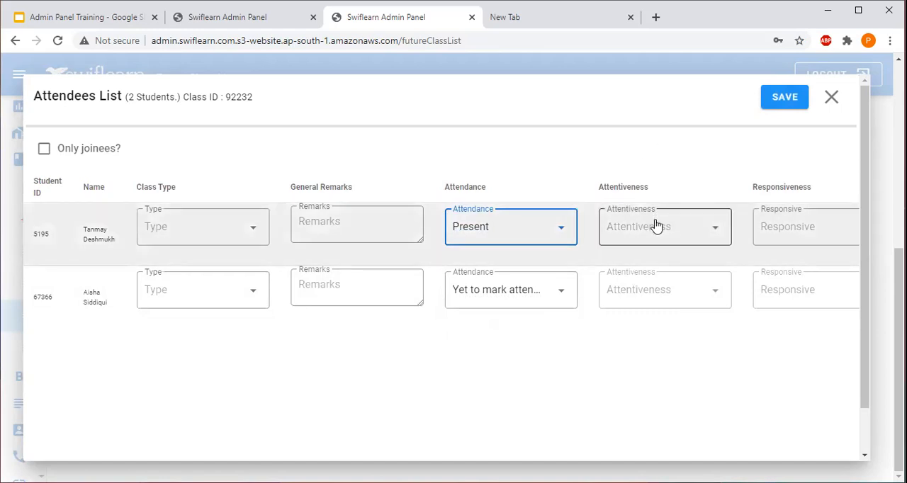
pyautogui.click(656, 225)
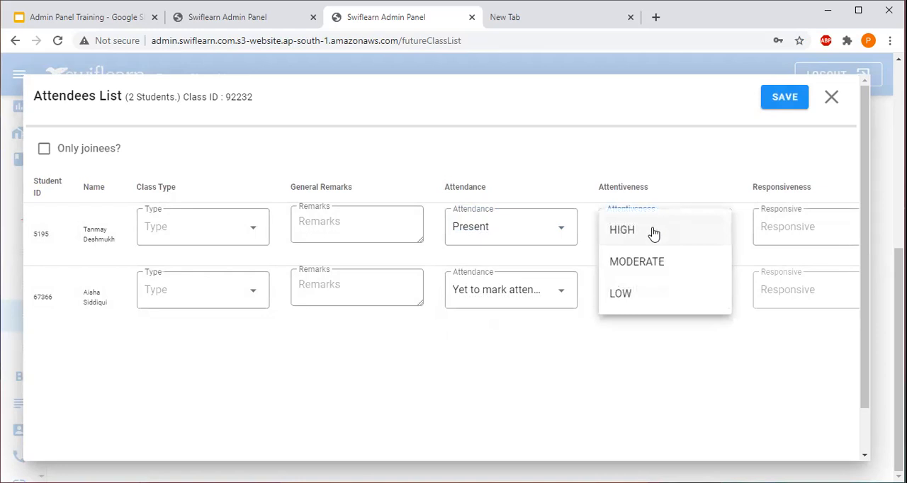
pyautogui.click(652, 231)
pyautogui.click(794, 227)
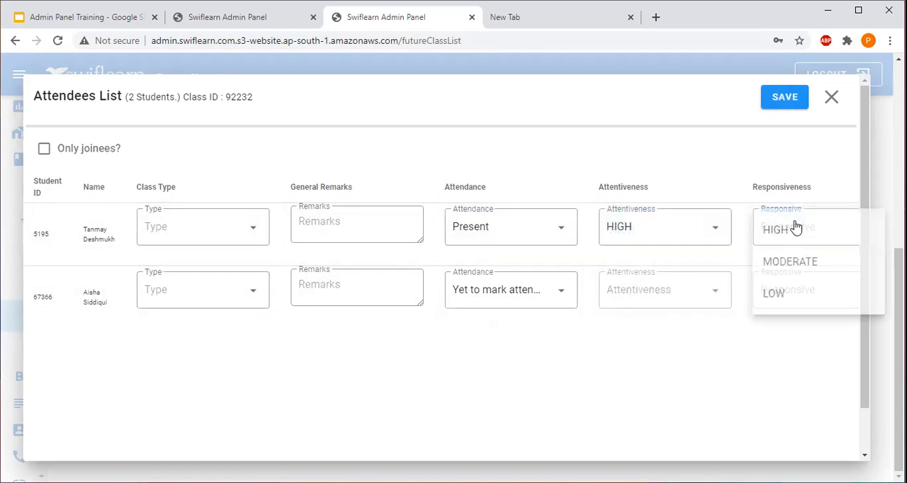
pyautogui.click(791, 262)
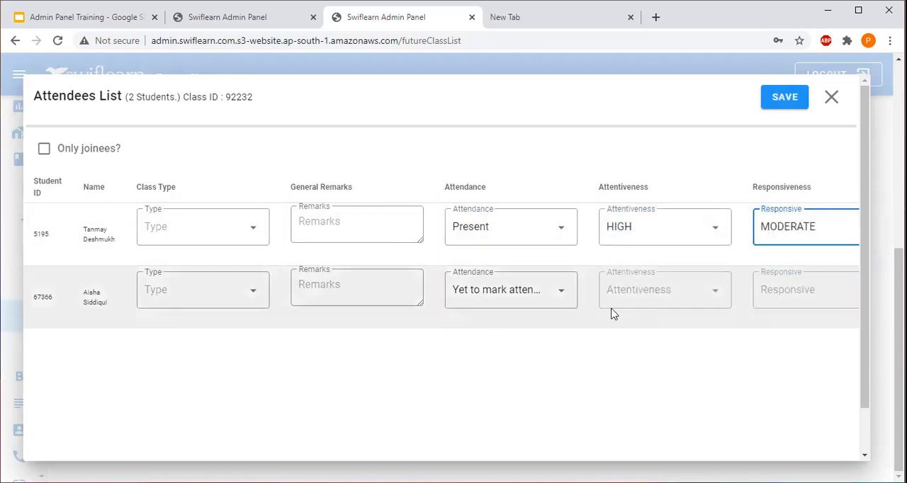
# Step: Set the second student's attendance to "Present but internet issue" and close the attendees list
pyautogui.click(515, 298)
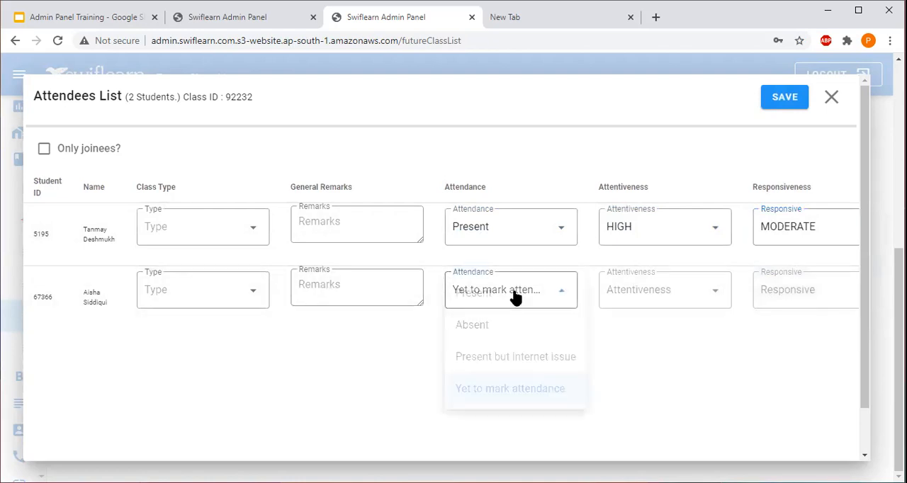
pyautogui.click(487, 326)
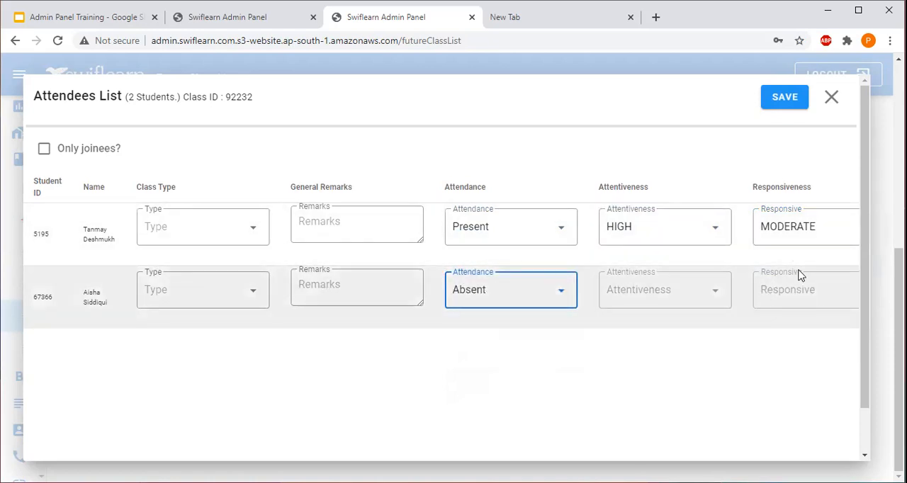
pyautogui.click(494, 297)
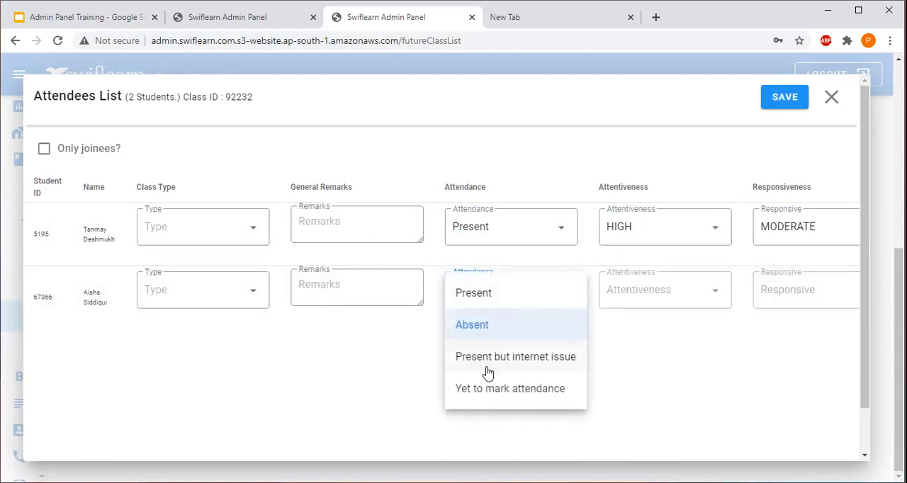
pyautogui.click(467, 361)
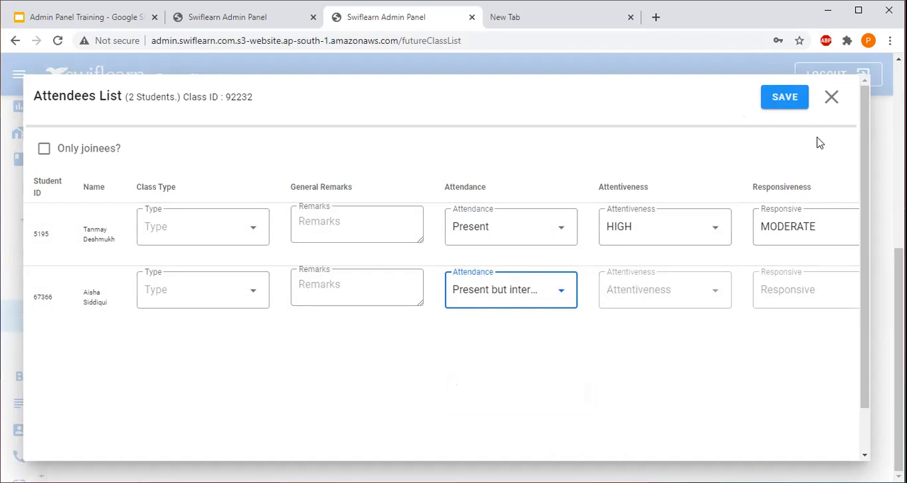
pyautogui.click(830, 98)
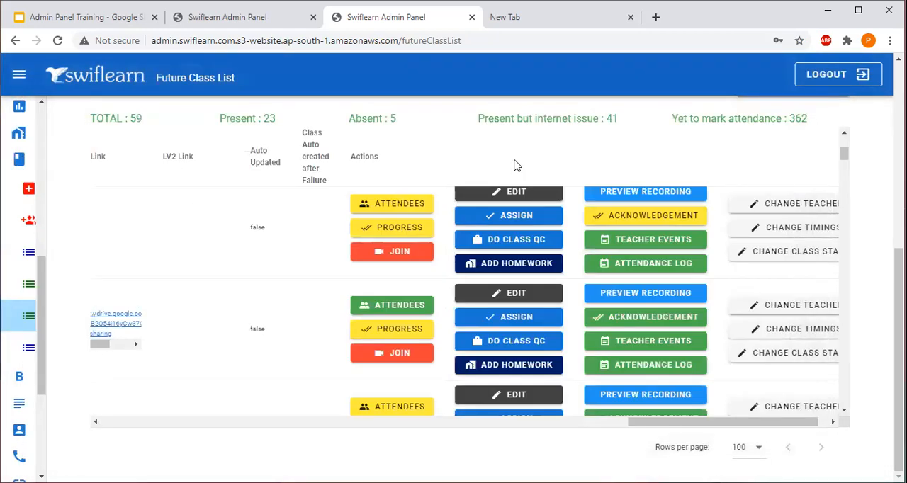